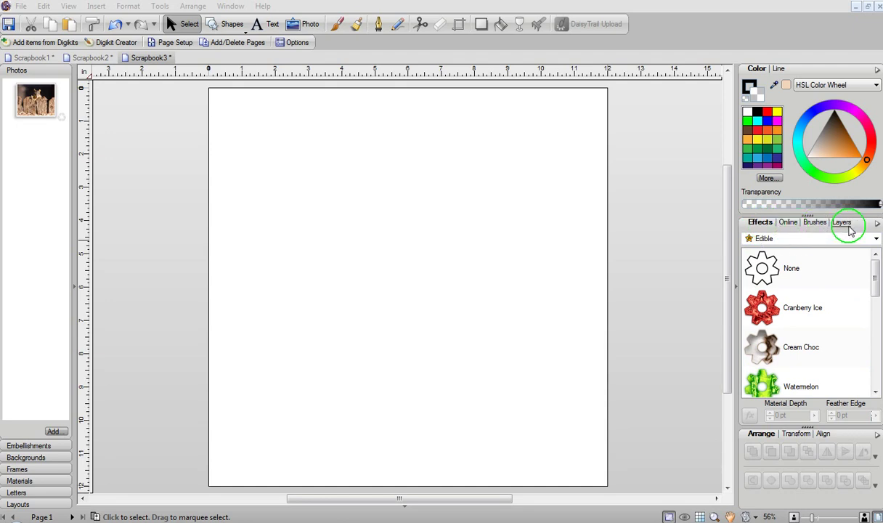
Place the squirrel-on-fence photo on the page, enlarge it, and move it near the top
{"action": "left_click", "coordinate": [844, 225]}
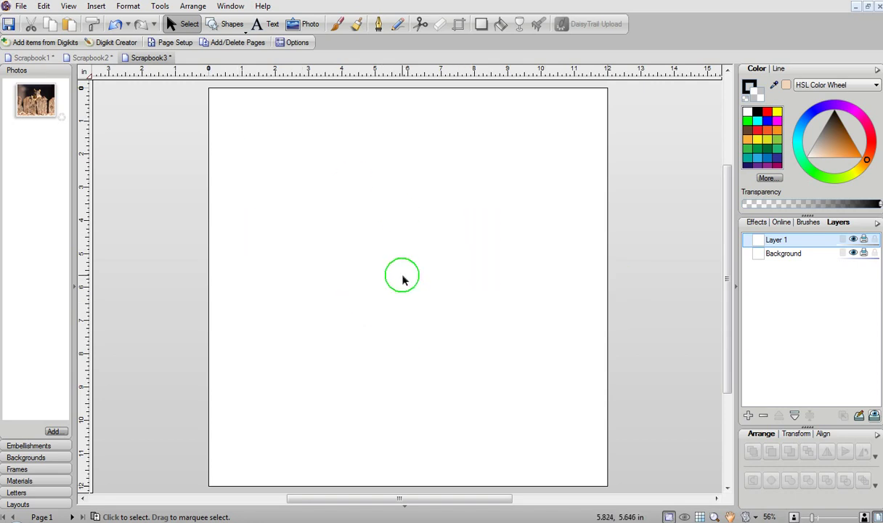
{"action": "left_click_drag", "start_coordinate": [32, 100], "coordinate": [382, 214]}
{"action": "left_click_drag", "start_coordinate": [484, 326], "coordinate": [564, 390]}
{"action": "left_click_drag", "start_coordinate": [457, 323], "coordinate": [445, 301]}
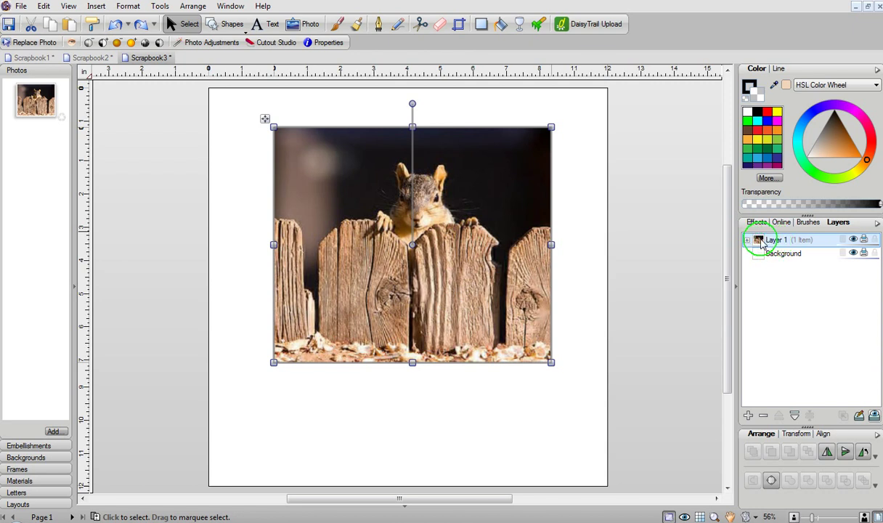
{"action": "mouse_move", "coordinate": [760, 245]}
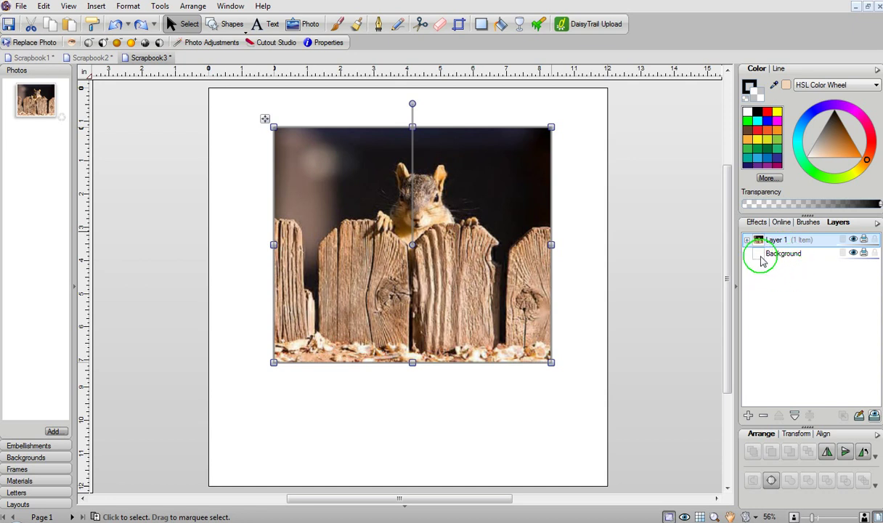
Apply the parchment background, bring up the Embellishments, and nudge the squirrel photo slightly left
{"action": "left_click", "coordinate": [26, 456]}
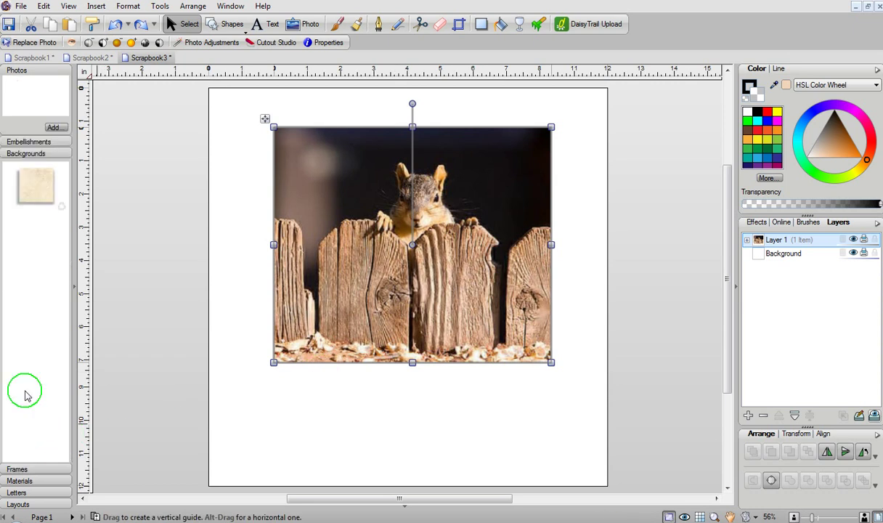
{"action": "left_click_drag", "start_coordinate": [24, 135], "coordinate": [361, 179]}
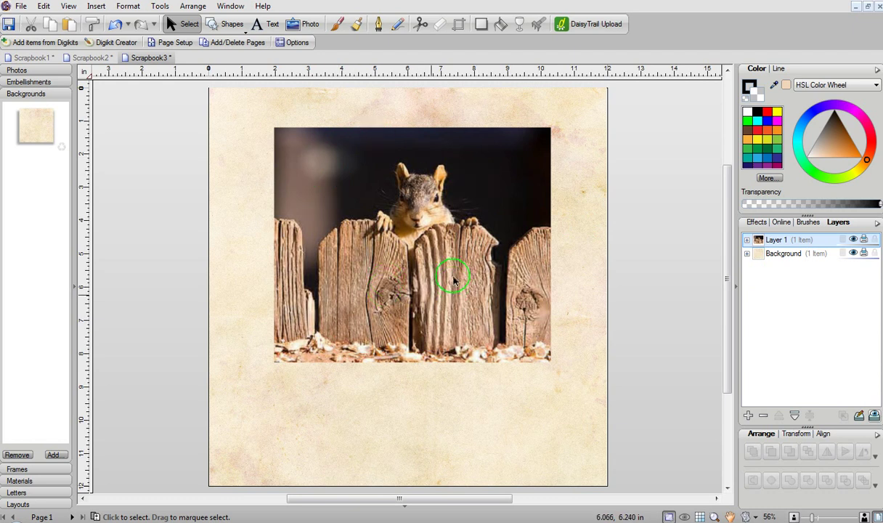
{"action": "left_click", "coordinate": [22, 82]}
{"action": "left_click", "coordinate": [34, 166]}
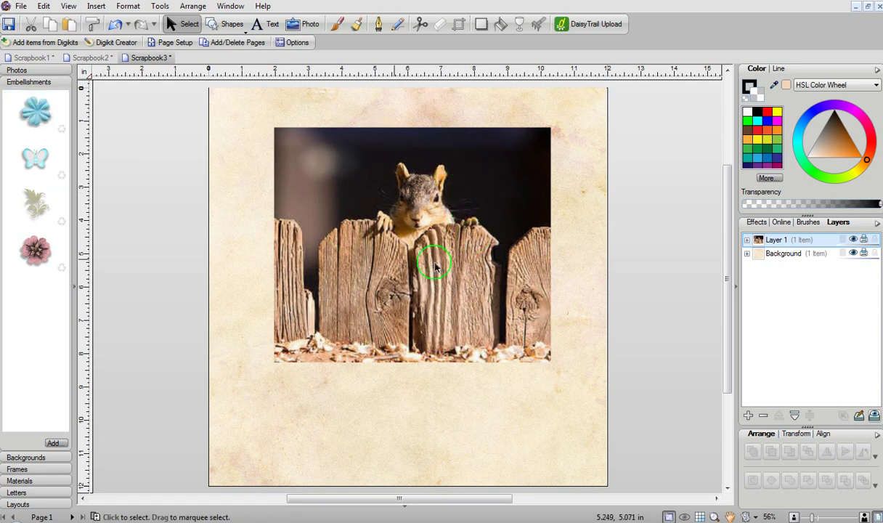
{"action": "left_click_drag", "start_coordinate": [384, 256], "coordinate": [409, 256]}
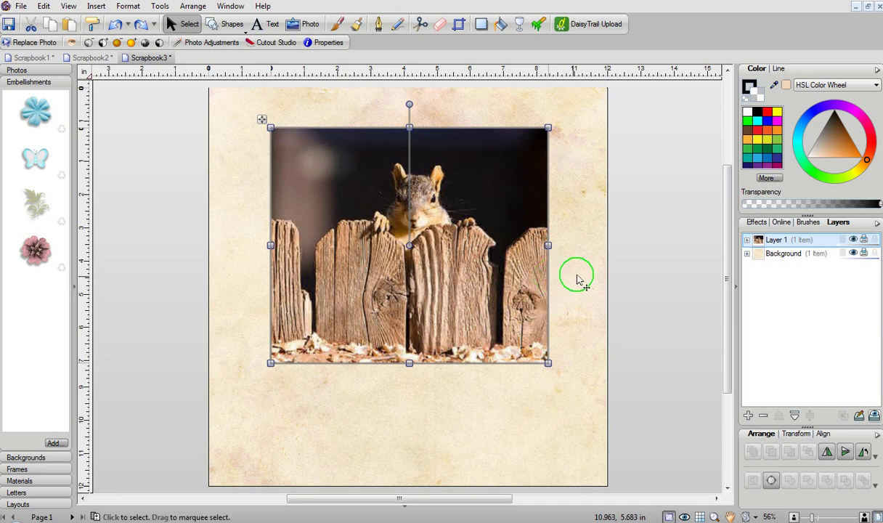
{"action": "left_click", "coordinate": [620, 252]}
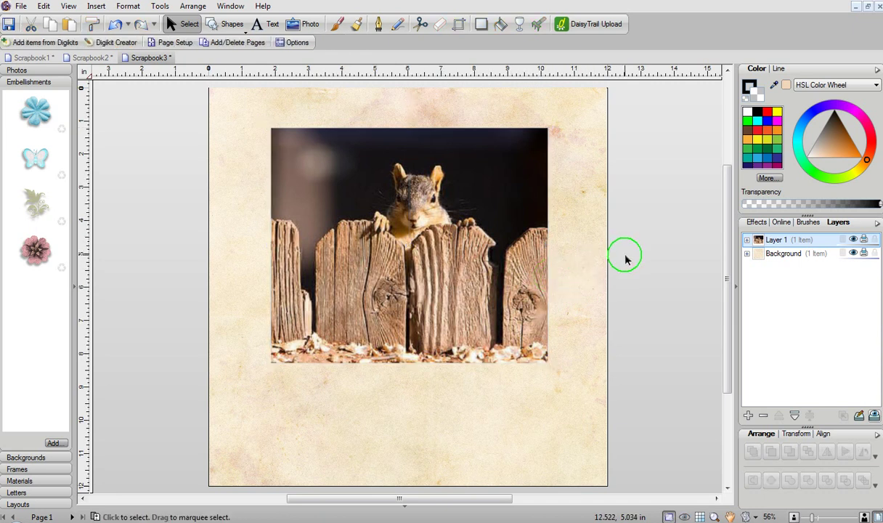
Add a new layer above the photo, make it a mask, and rename it Mask
{"action": "left_click", "coordinate": [749, 416]}
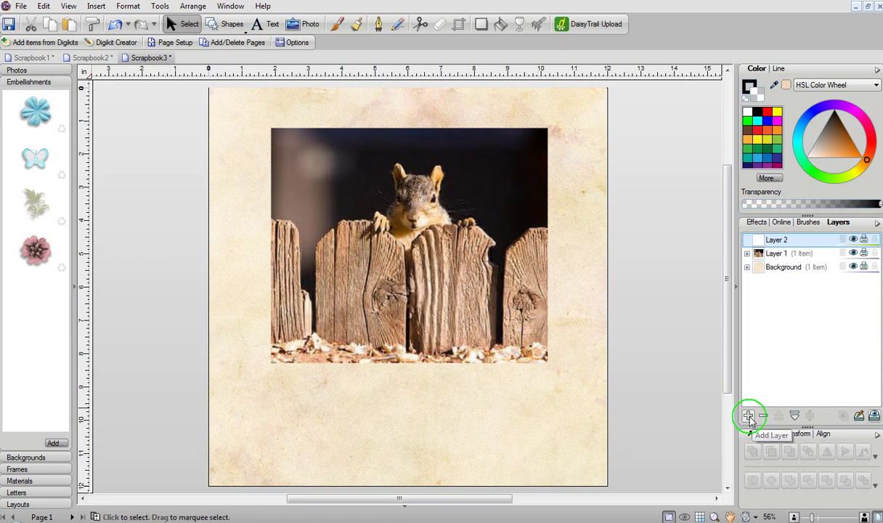
{"action": "right_click", "coordinate": [796, 246]}
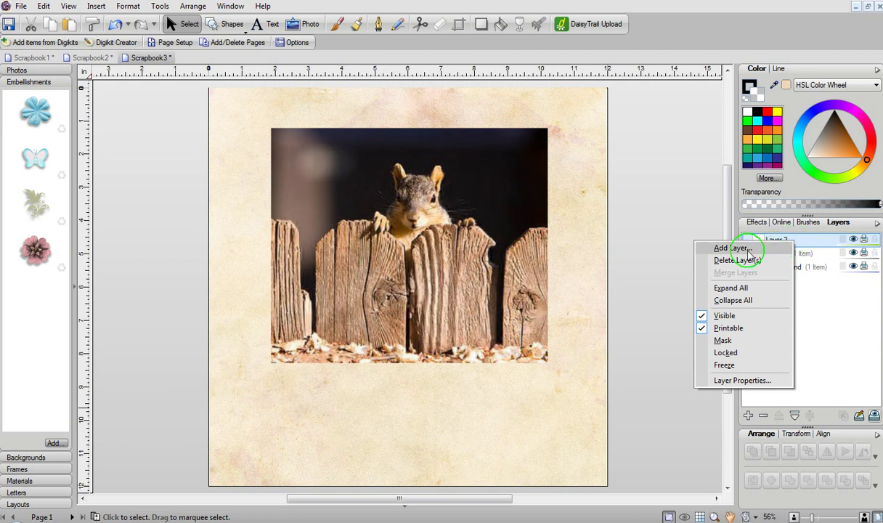
{"action": "left_click", "coordinate": [724, 341]}
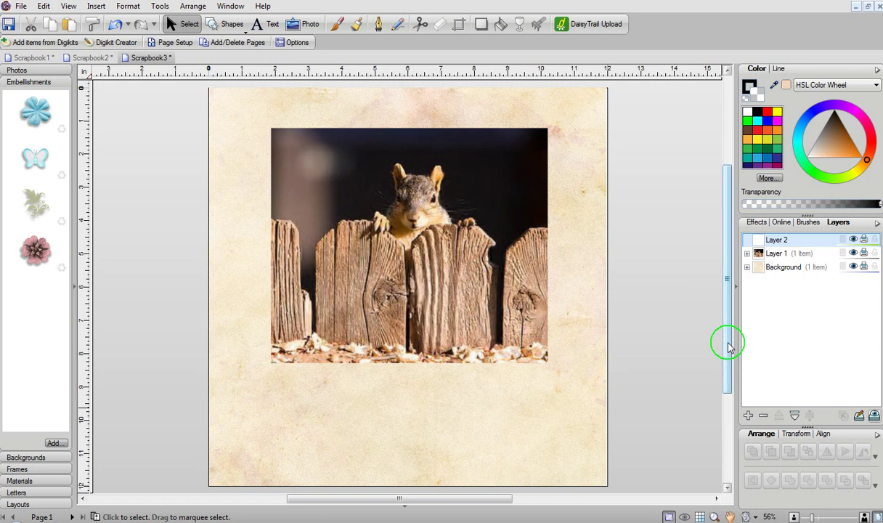
{"action": "double_click", "coordinate": [776, 240]}
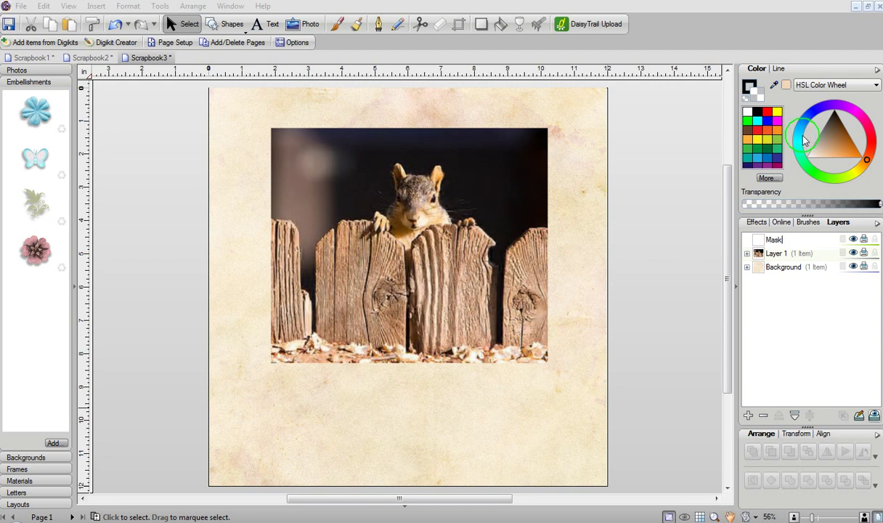
{"action": "left_click", "coordinate": [801, 302]}
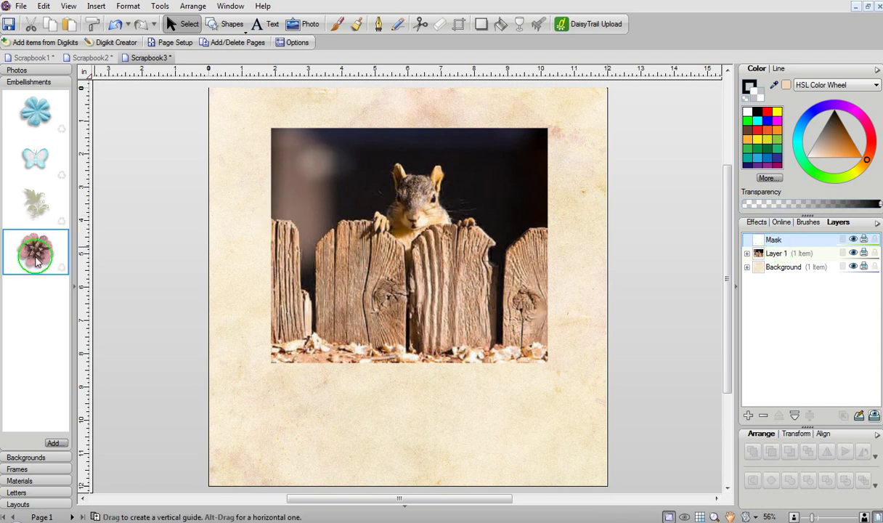
Drop the pink flower onto the Mask layer and toggle the mask to preview the flower cutout
{"action": "left_click_drag", "start_coordinate": [37, 260], "coordinate": [414, 230]}
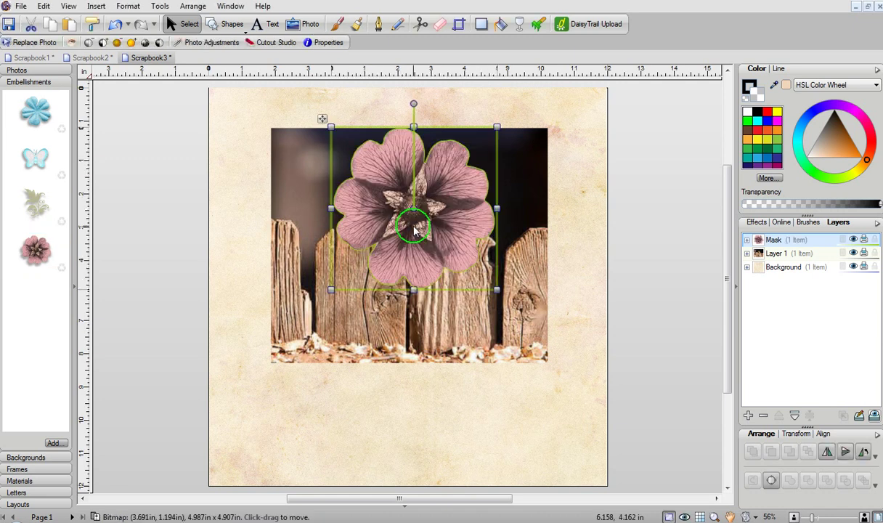
{"action": "left_click", "coordinate": [875, 243]}
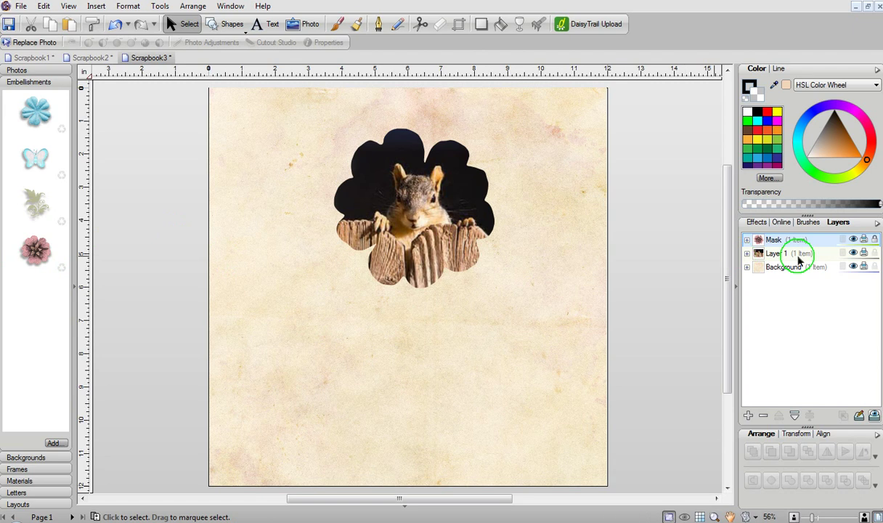
{"action": "left_click", "coordinate": [871, 240]}
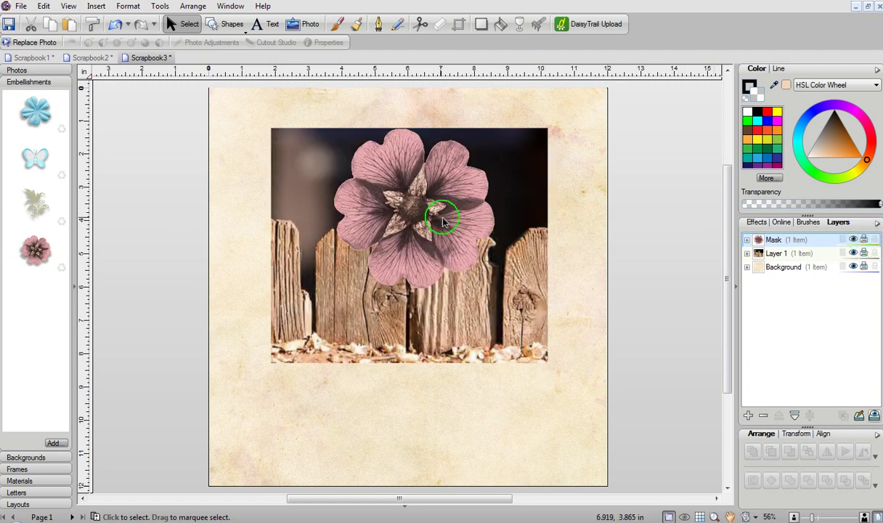
Reposition the pink flower over the squirrel's head, checking the cutout with the mask
{"action": "left_click_drag", "start_coordinate": [420, 255], "coordinate": [416, 217]}
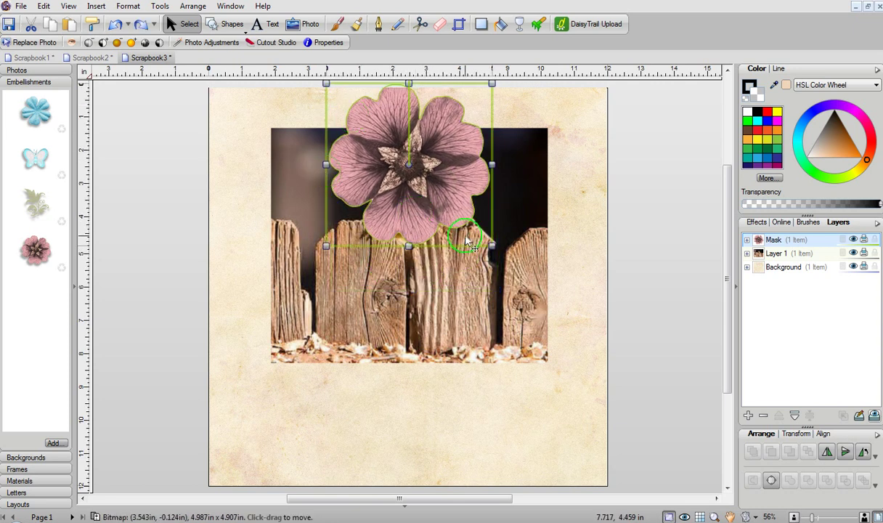
{"action": "left_click", "coordinate": [827, 238]}
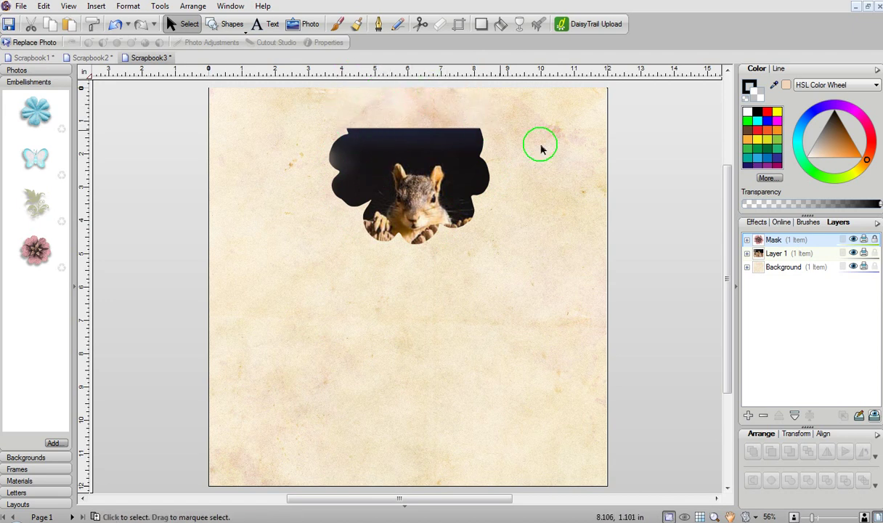
{"action": "left_click", "coordinate": [875, 239]}
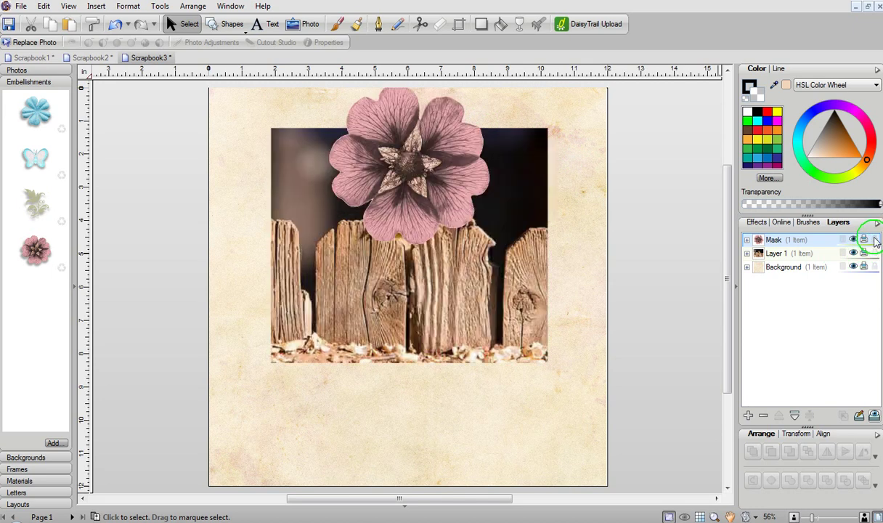
{"action": "left_click", "coordinate": [424, 179]}
{"action": "left_click_drag", "start_coordinate": [424, 178], "coordinate": [417, 212]}
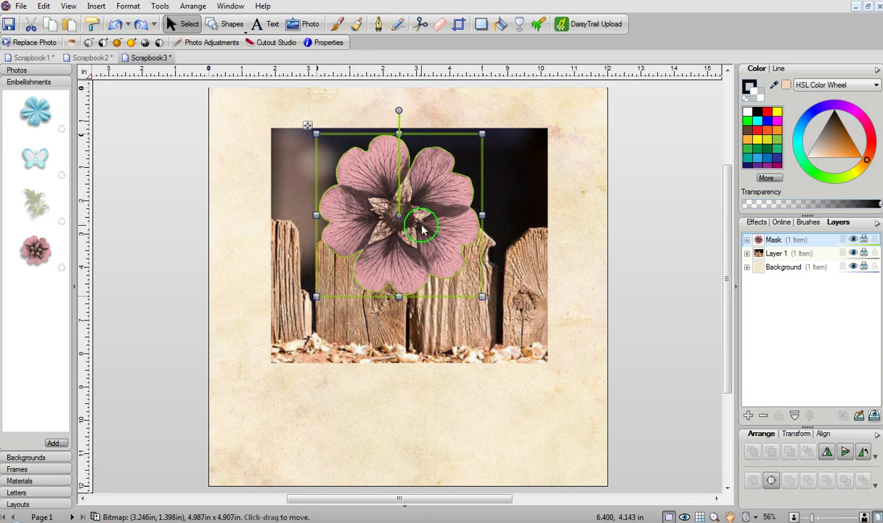
Swap the flower for the leaf flourish, enlarged, over the squirrel, rotated ~12°, with the mask on
{"action": "key", "text": "Delete"}
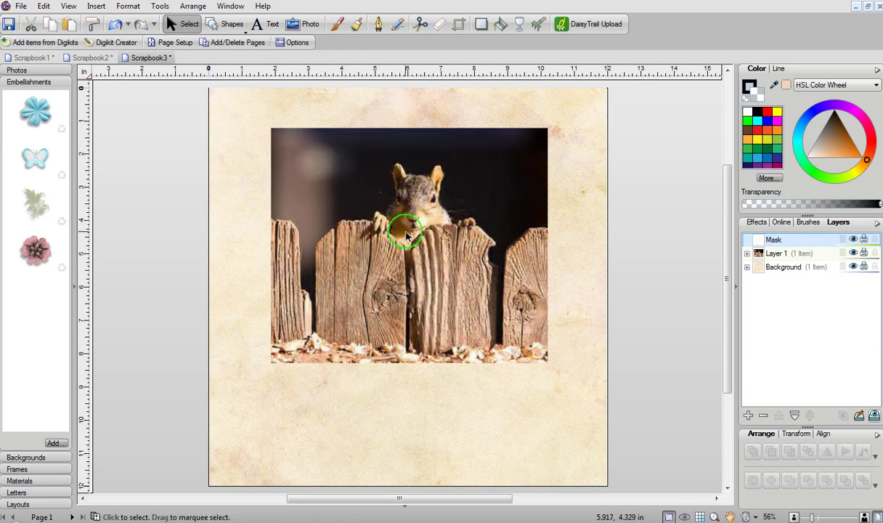
{"action": "left_click_drag", "start_coordinate": [48, 203], "coordinate": [401, 191]}
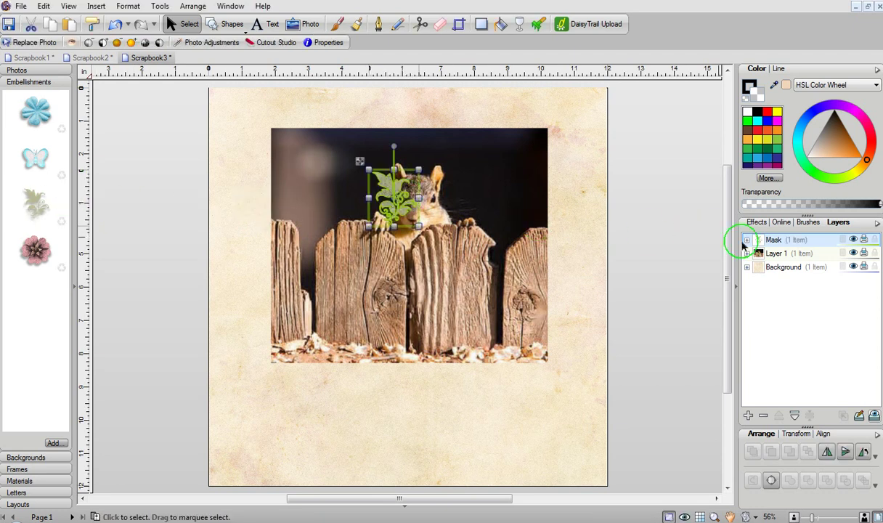
{"action": "left_click_drag", "start_coordinate": [419, 228], "coordinate": [558, 385]}
{"action": "left_click_drag", "start_coordinate": [465, 276], "coordinate": [427, 234]}
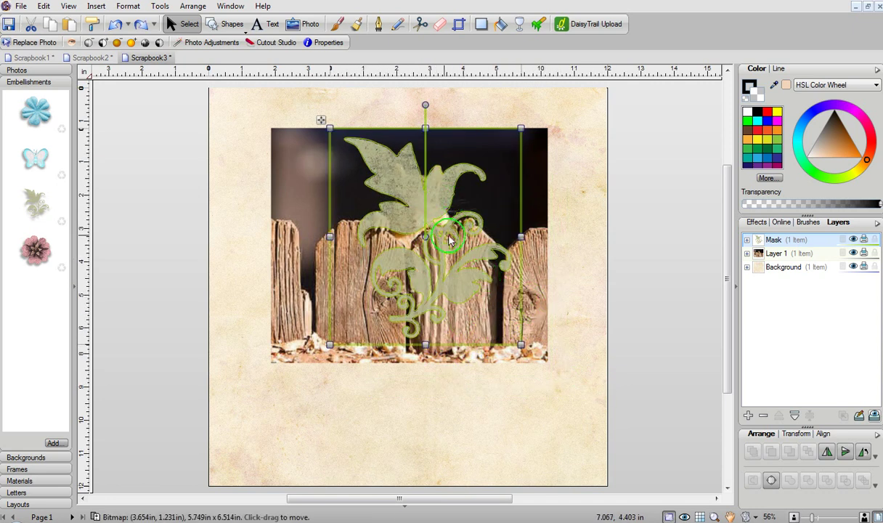
{"action": "left_click_drag", "start_coordinate": [425, 106], "coordinate": [397, 109]}
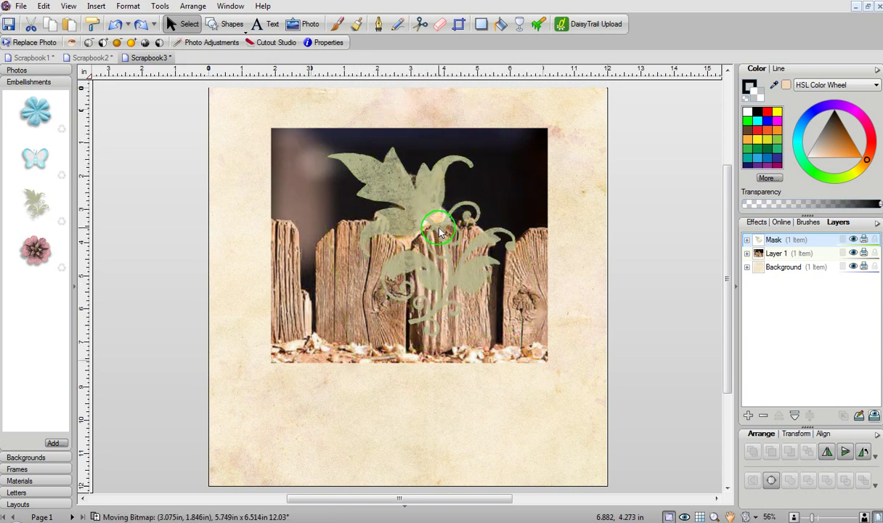
{"action": "left_click", "coordinate": [875, 240]}
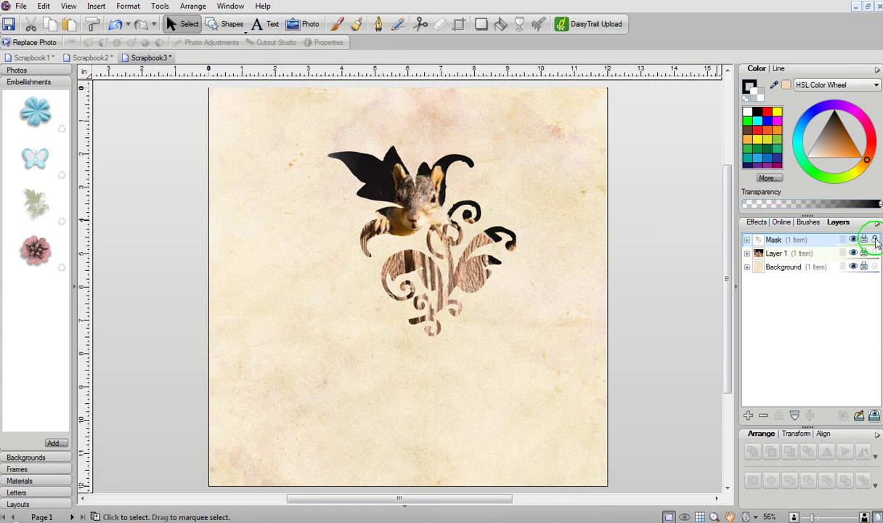
{"action": "left_click", "coordinate": [875, 240]}
{"action": "left_click", "coordinate": [427, 202]}
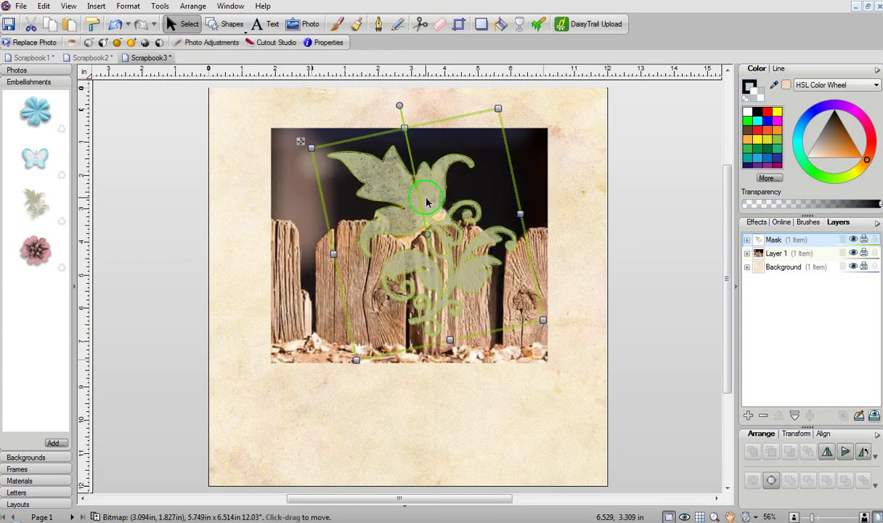
{"action": "key", "text": "Delete"}
{"action": "left_click_drag", "start_coordinate": [36, 111], "coordinate": [516, 311]}
{"action": "left_click_drag", "start_coordinate": [451, 265], "coordinate": [403, 210]}
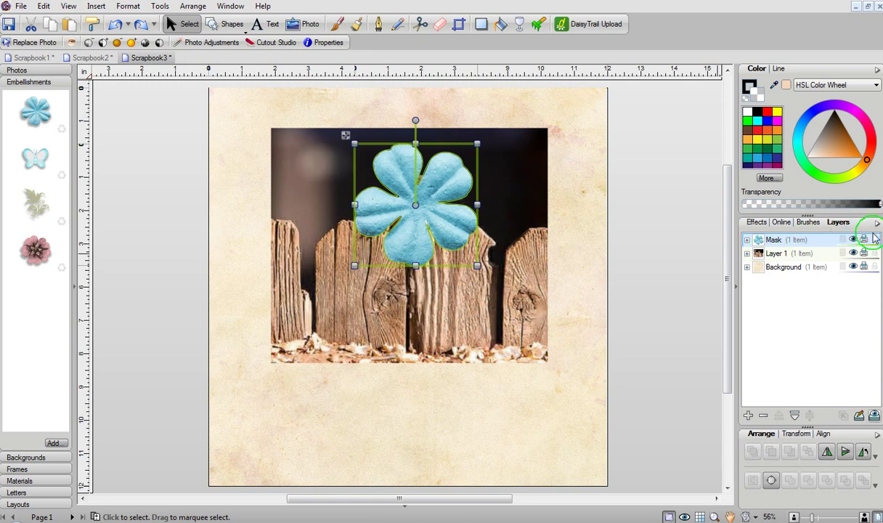
{"action": "left_click", "coordinate": [874, 242]}
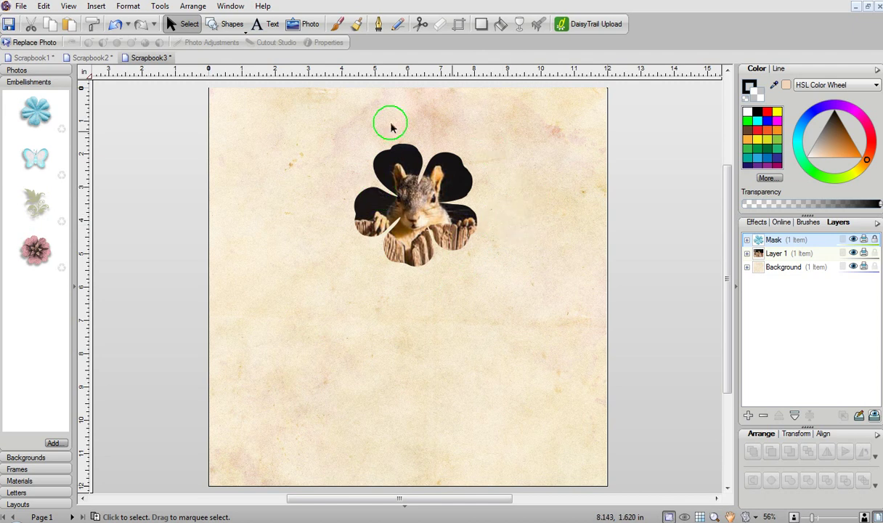
{"action": "left_click_drag", "start_coordinate": [217, 112], "coordinate": [618, 396]}
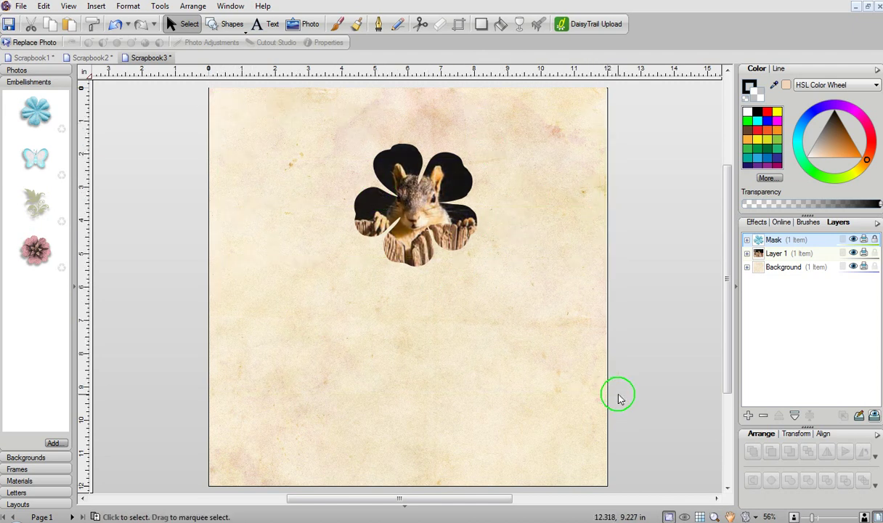
Turn off the mask and delete the blue flower shape
{"action": "left_click", "coordinate": [872, 243]}
{"action": "left_click", "coordinate": [450, 204]}
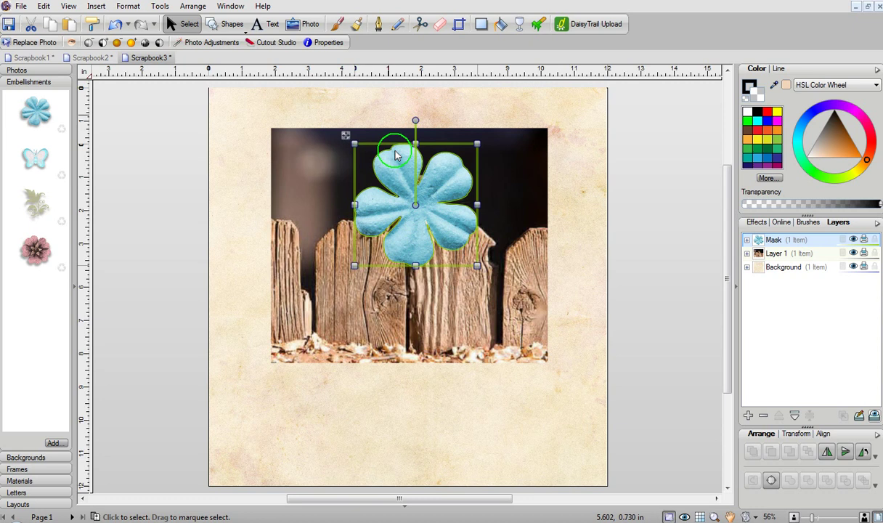
{"action": "key", "text": "Delete"}
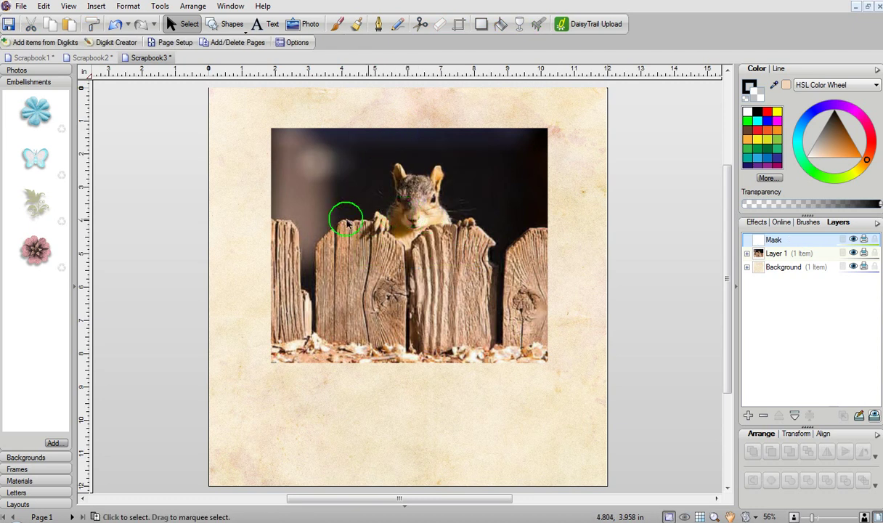
Place the butterfly, enlarge it over the squirrel's head, and re-enable the mask
{"action": "left_click_drag", "start_coordinate": [30, 164], "coordinate": [425, 207]}
{"action": "left_click_drag", "start_coordinate": [433, 245], "coordinate": [479, 291]}
{"action": "left_click_drag", "start_coordinate": [389, 231], "coordinate": [405, 218]}
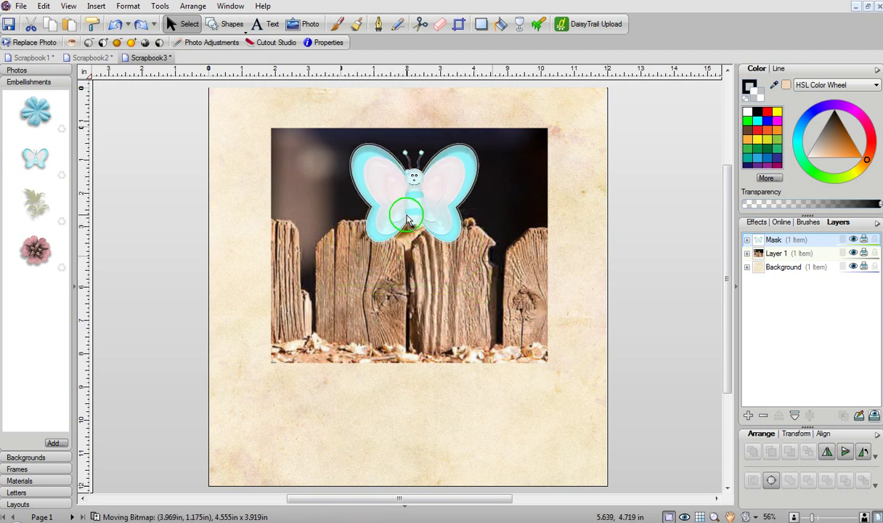
{"action": "left_click_drag", "start_coordinate": [492, 256], "coordinate": [498, 261]}
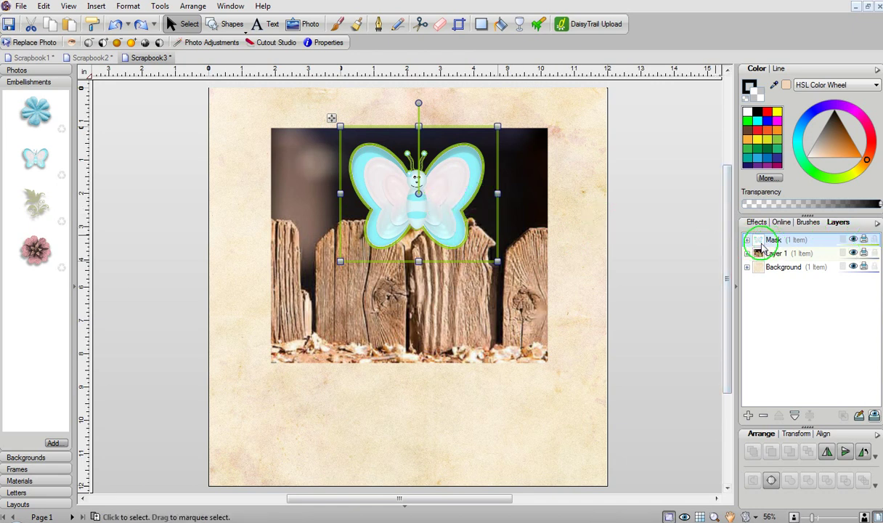
{"action": "mouse_move", "coordinate": [761, 247]}
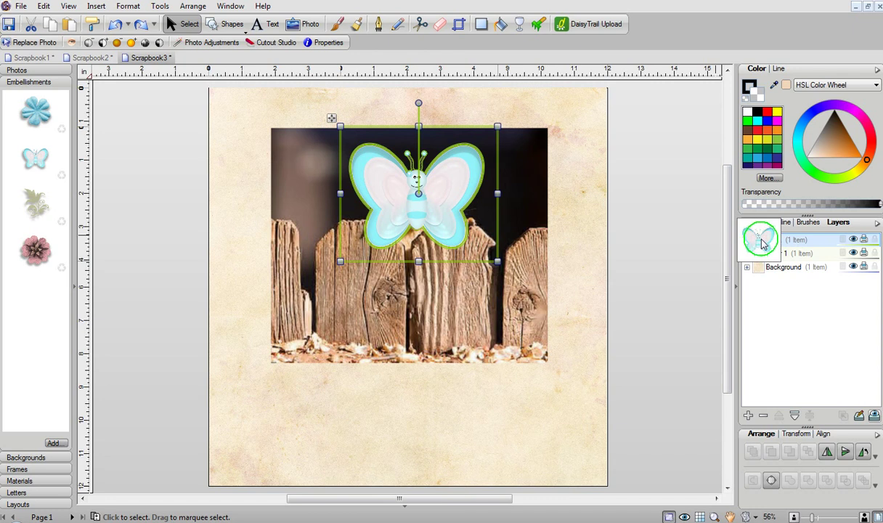
{"action": "left_click", "coordinate": [762, 244]}
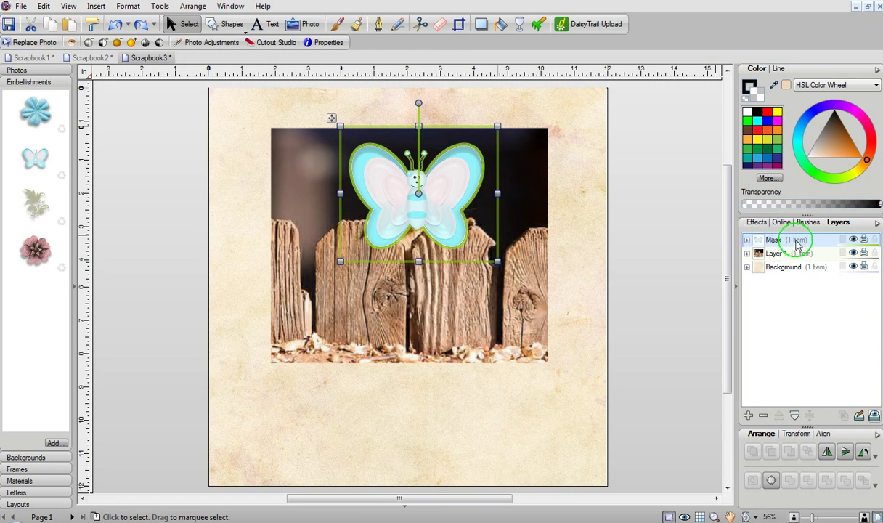
{"action": "left_click", "coordinate": [874, 241]}
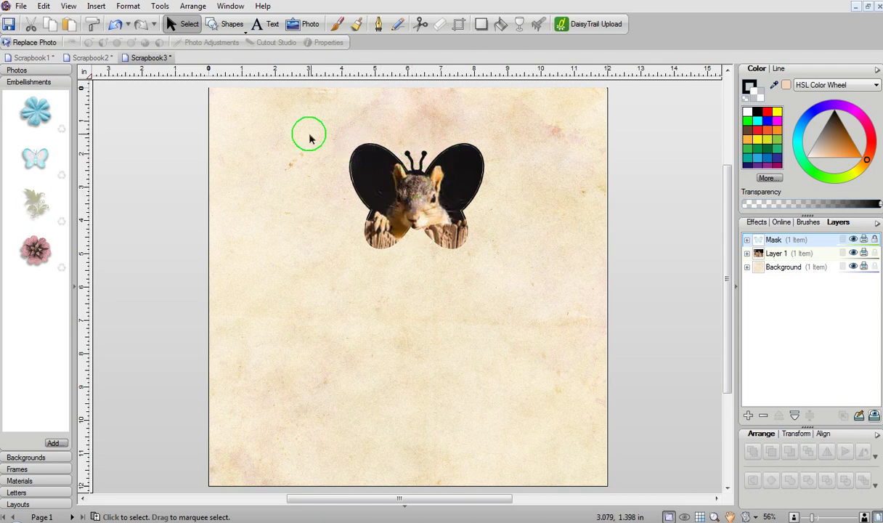
Select Layer 1's squirrel bitmap and nudge it so the face centres between the wings
{"action": "left_click_drag", "start_coordinate": [309, 138], "coordinate": [566, 335]}
{"action": "left_click_drag", "start_coordinate": [291, 124], "coordinate": [591, 375]}
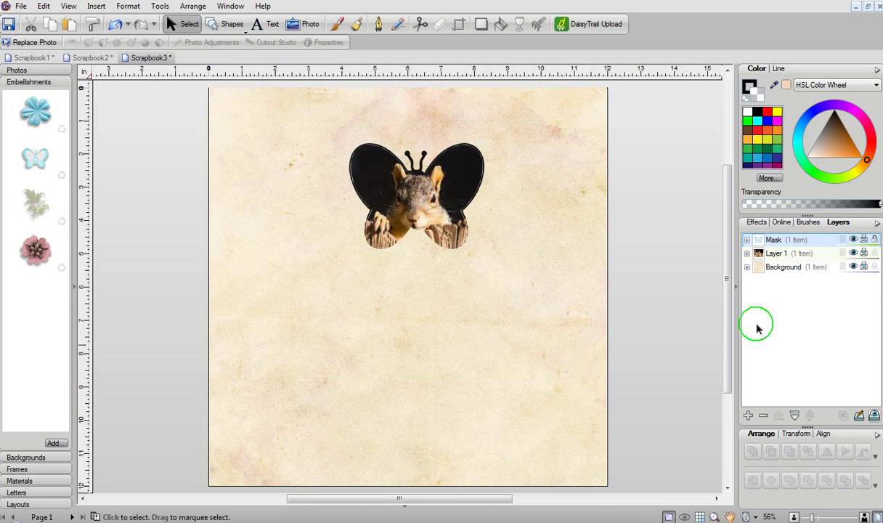
{"action": "left_click", "coordinate": [776, 256]}
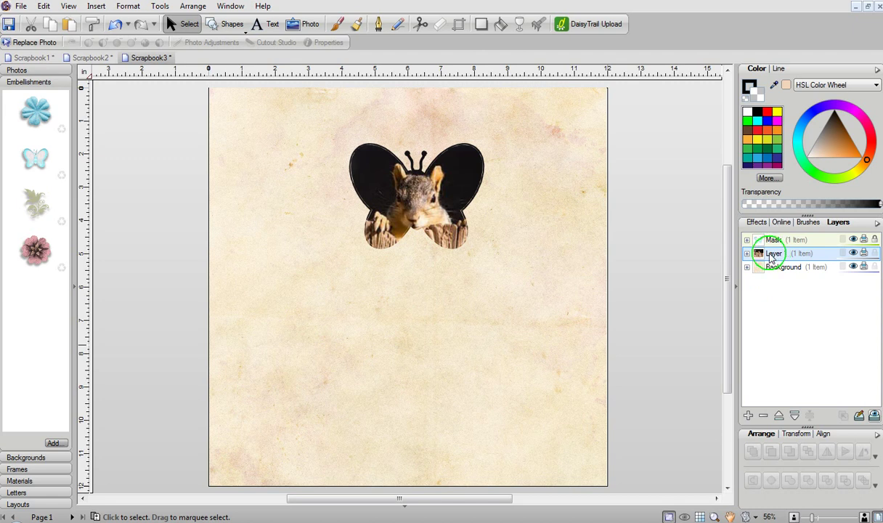
{"action": "left_click", "coordinate": [747, 253]}
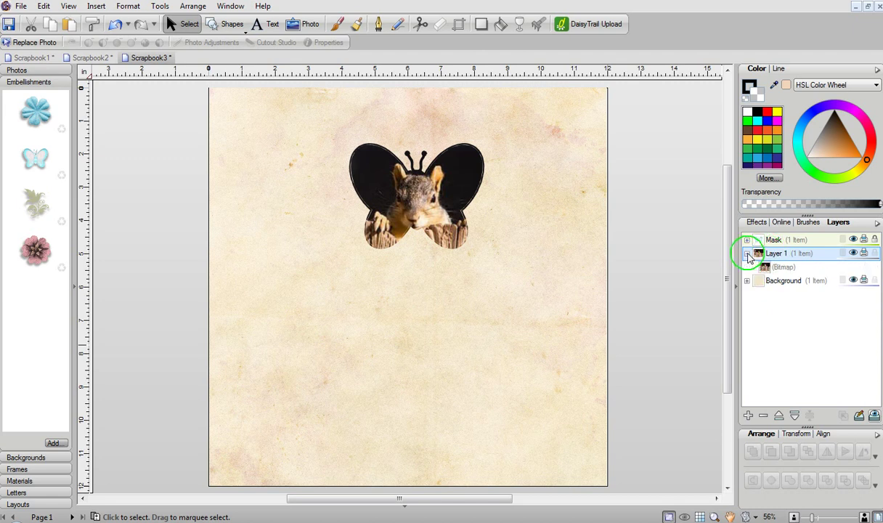
{"action": "left_click", "coordinate": [781, 268]}
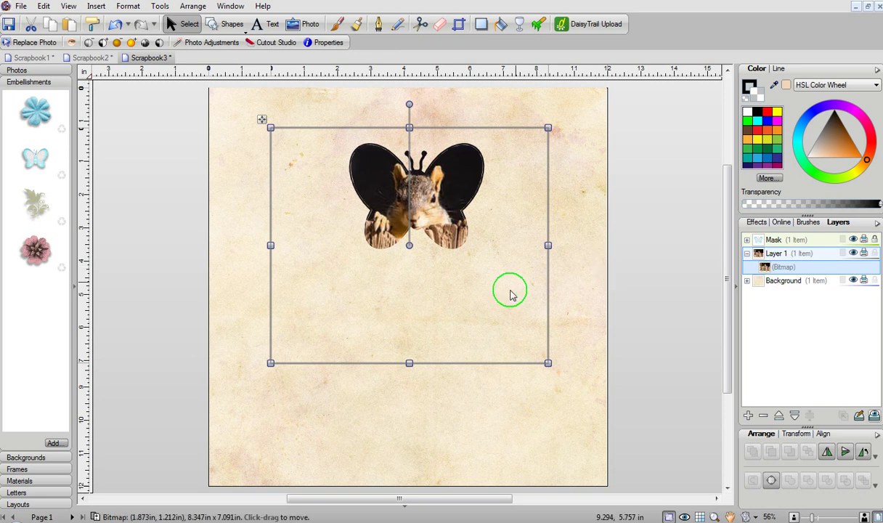
{"action": "mouse_move", "coordinate": [502, 308]}
{"action": "left_mouse_down"}
{"action": "mouse_move", "coordinate": [505, 300]}
{"action": "mouse_move", "coordinate": [530, 314]}
{"action": "mouse_move", "coordinate": [515, 314]}
{"action": "left_mouse_up"}
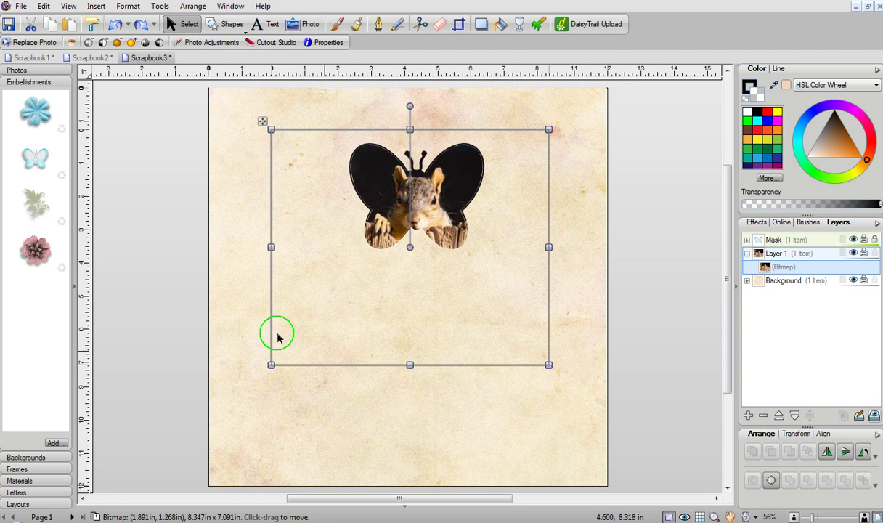
{"action": "left_click", "coordinate": [191, 336]}
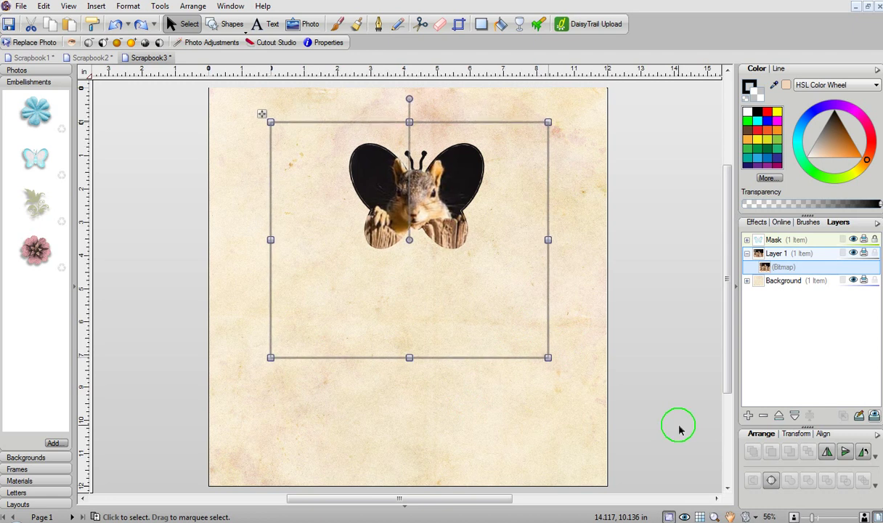
{"action": "left_click", "coordinate": [583, 207]}
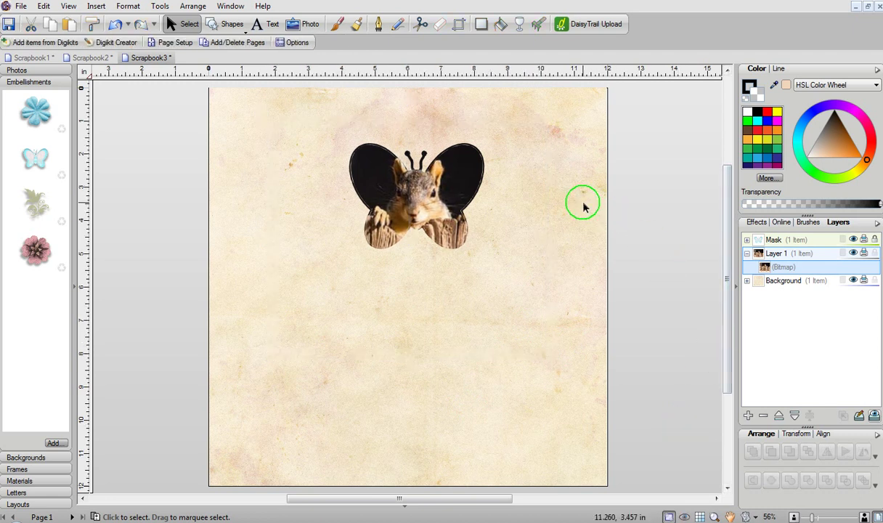
Turn the mask off and drag the butterfly from the Mask layer into Layer 1
{"action": "left_click", "coordinate": [875, 243]}
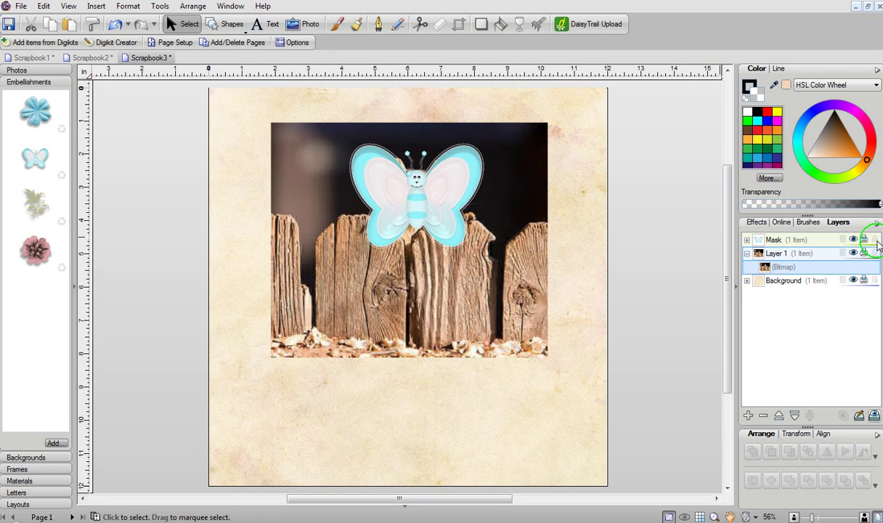
{"action": "left_click", "coordinate": [746, 240]}
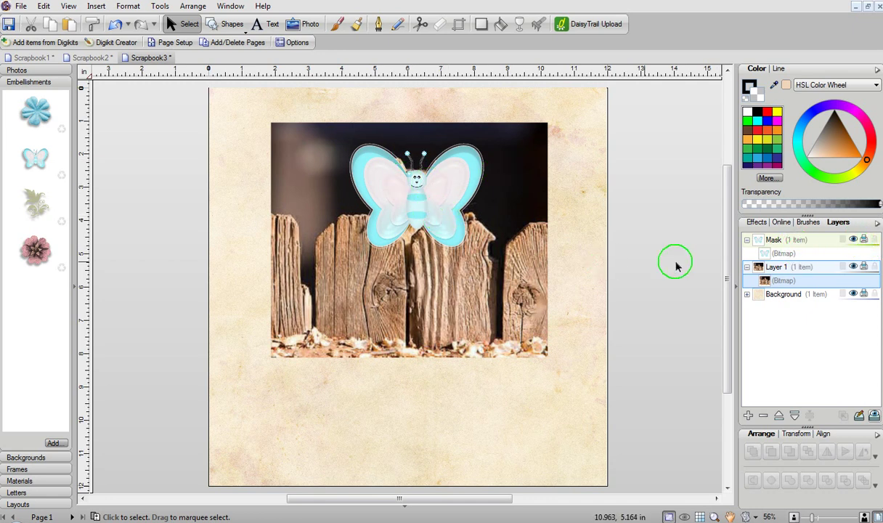
{"action": "left_click", "coordinate": [784, 253]}
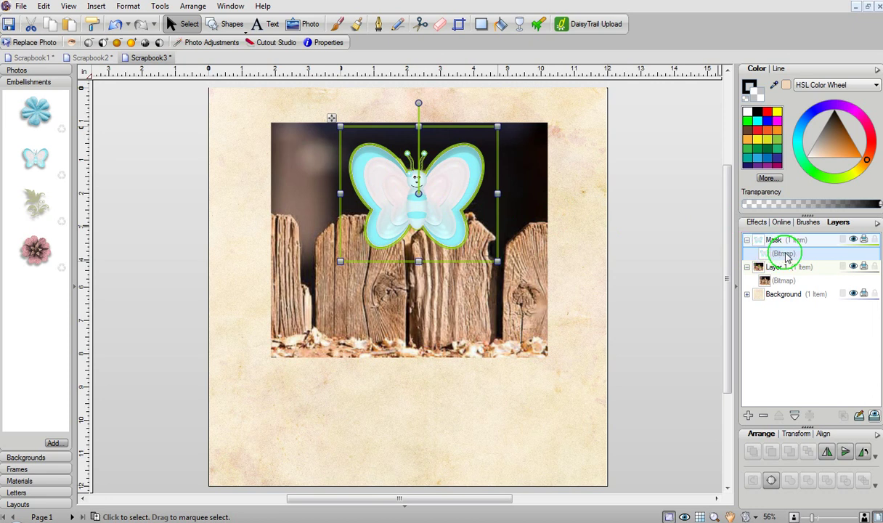
{"action": "left_click_drag", "start_coordinate": [784, 256], "coordinate": [784, 273]}
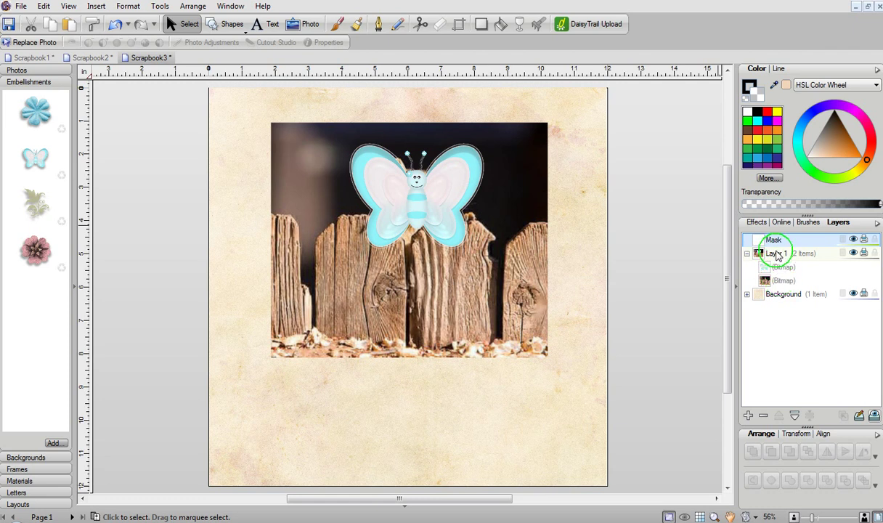
{"action": "left_click", "coordinate": [777, 256]}
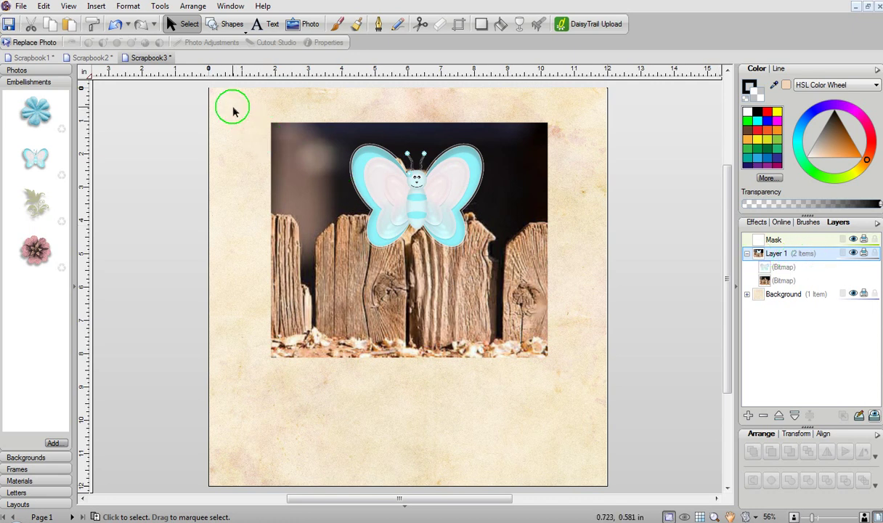
Select both the butterfly and the photo and apply Arrange > Join > Intersect
{"action": "left_click_drag", "start_coordinate": [232, 107], "coordinate": [582, 392]}
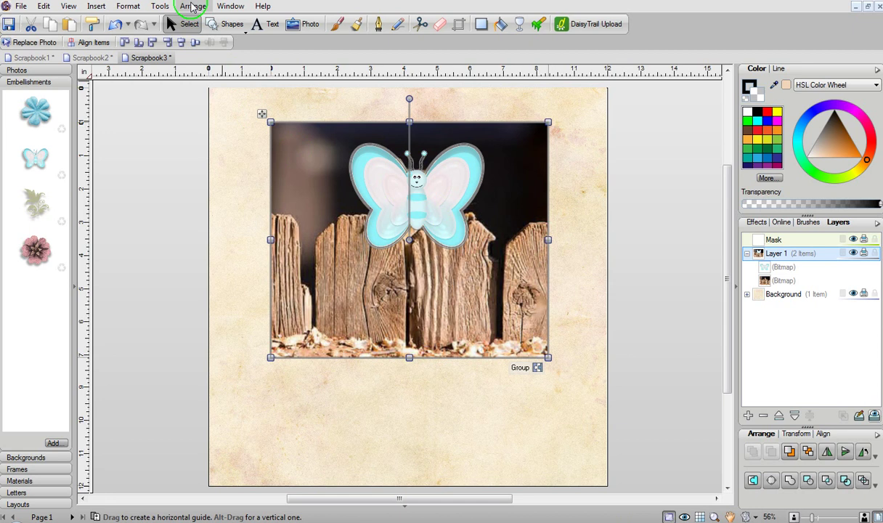
{"action": "left_click", "coordinate": [192, 7]}
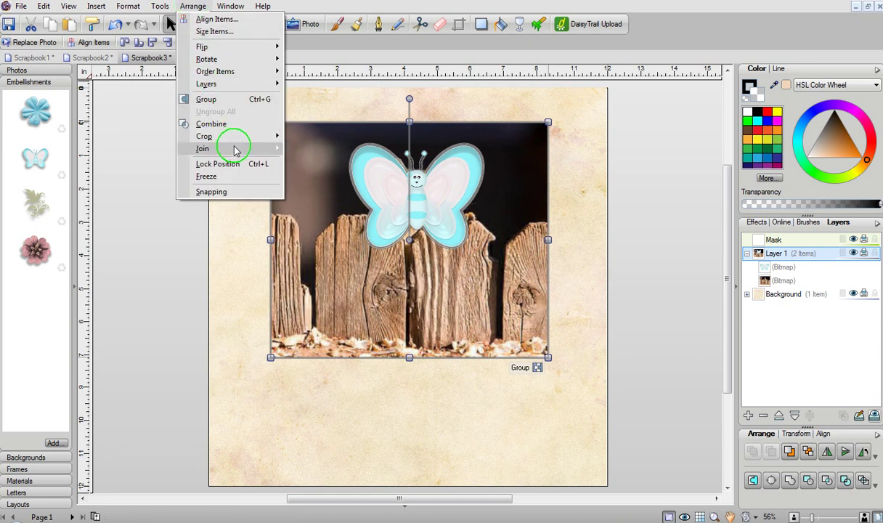
{"action": "mouse_move", "coordinate": [232, 148]}
{"action": "left_click", "coordinate": [312, 174]}
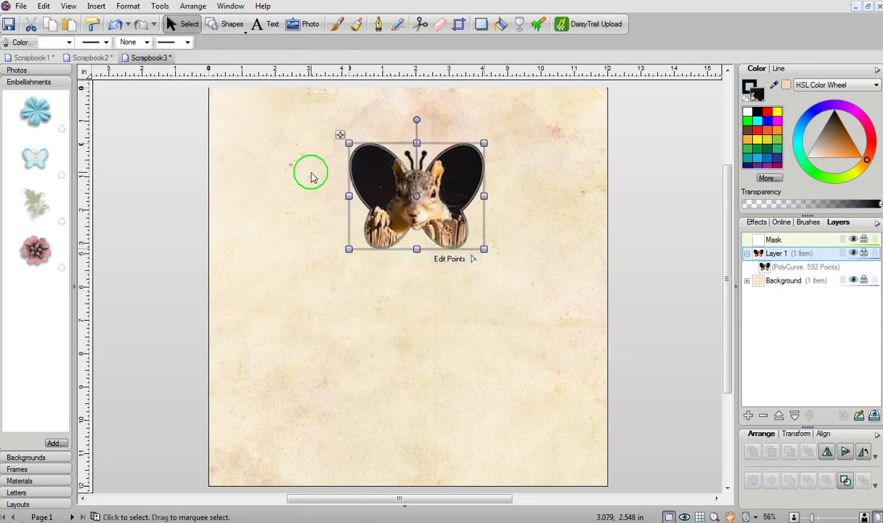
Move the cutout to the upper page, rotate it 34° counter-clockwise, and enlarge it to about 4.3 in
{"action": "left_click", "coordinate": [497, 321]}
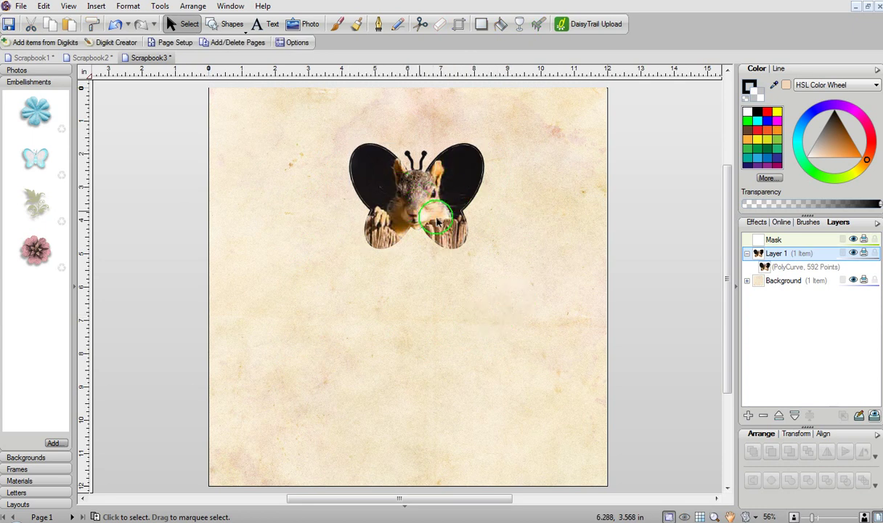
{"action": "left_click_drag", "start_coordinate": [374, 191], "coordinate": [295, 270]}
{"action": "left_click_drag", "start_coordinate": [469, 294], "coordinate": [341, 152]}
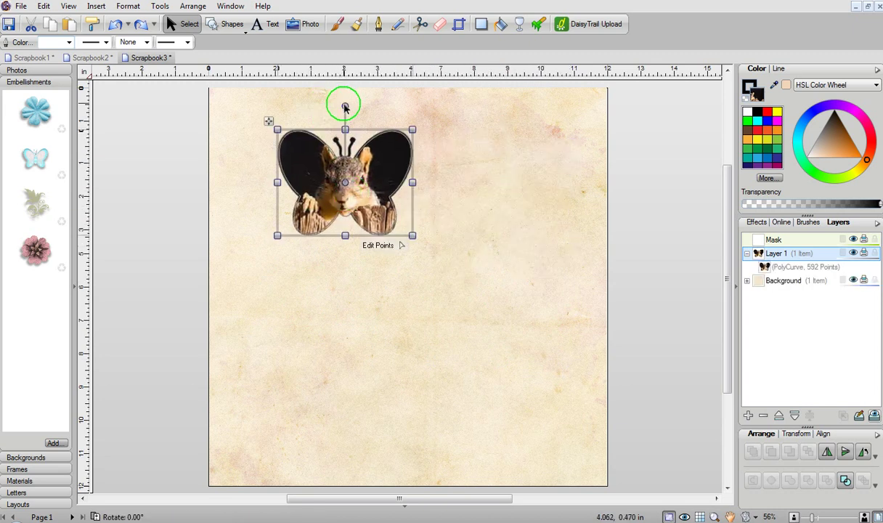
{"action": "left_click_drag", "start_coordinate": [347, 105], "coordinate": [348, 73]}
{"action": "left_click_drag", "start_coordinate": [439, 176], "coordinate": [498, 211]}
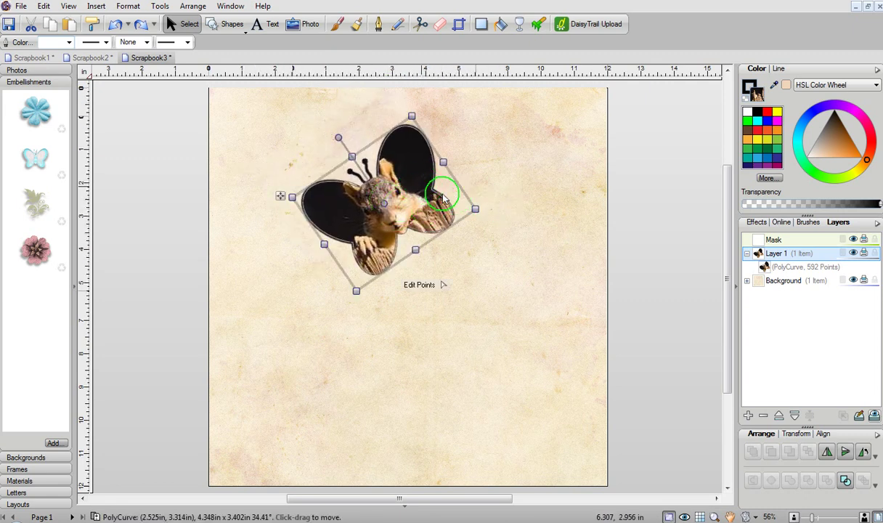
{"action": "left_click", "coordinate": [514, 173]}
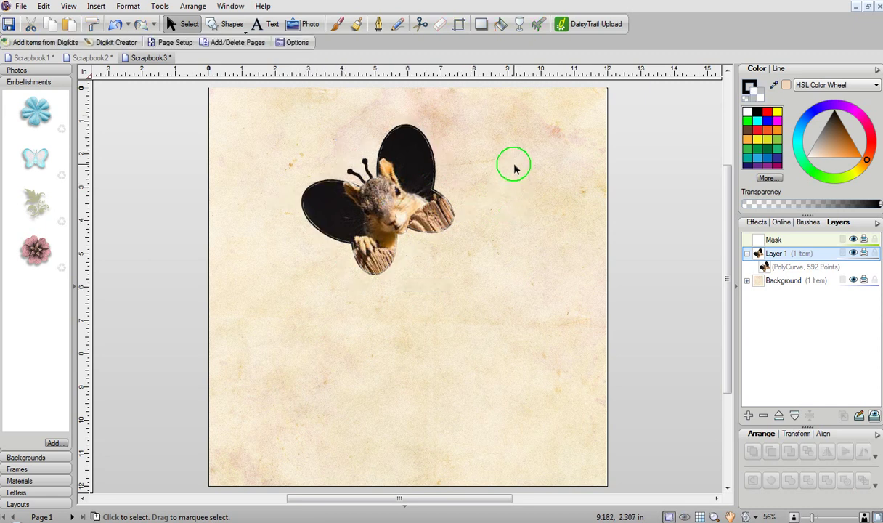